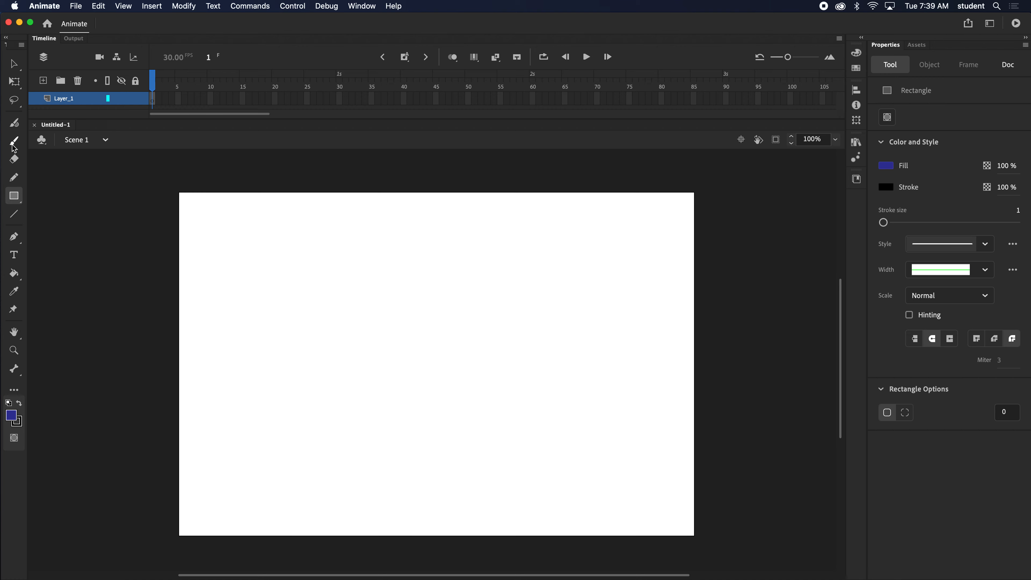
- Paint a closed irregular blob outline with the Classic Brush in the left half of the stage and fill it with the same blue
click(14, 123)
click(14, 141)
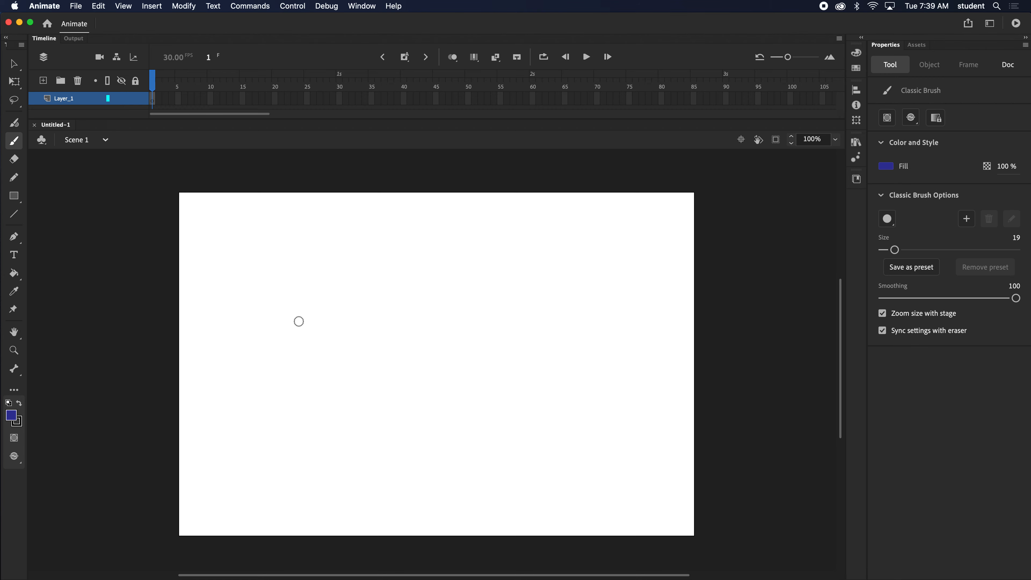
mouse_move(306, 297)
mouse_down()
mouse_move(275, 298)
mouse_move(288, 361)
mouse_move(349, 335)
mouse_move(320, 328)
mouse_move(324, 303)
mouse_move(304, 297)
mouse_move(284, 301)
mouse_move(303, 349)
mouse_up()
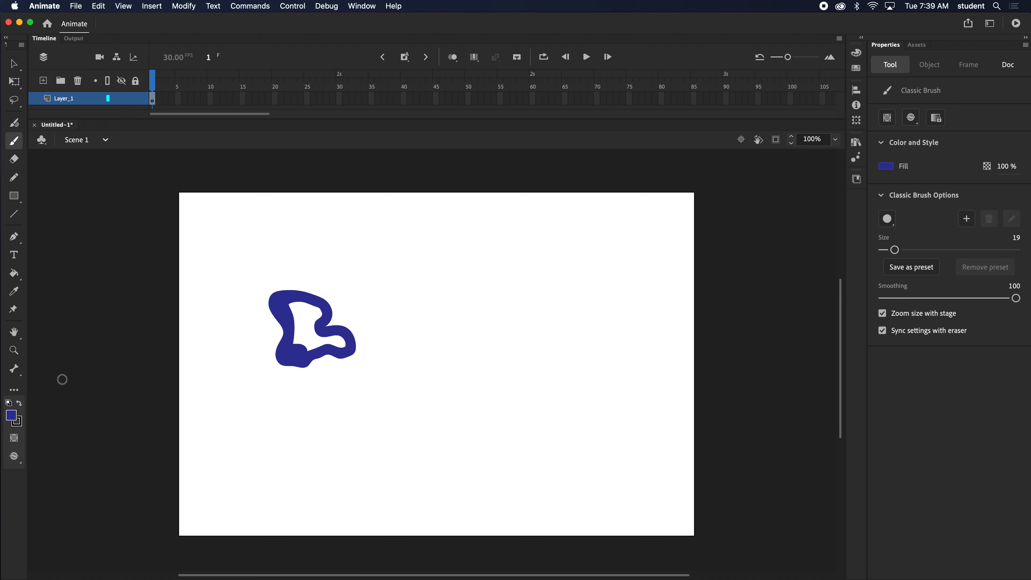
click(14, 280)
click(309, 325)
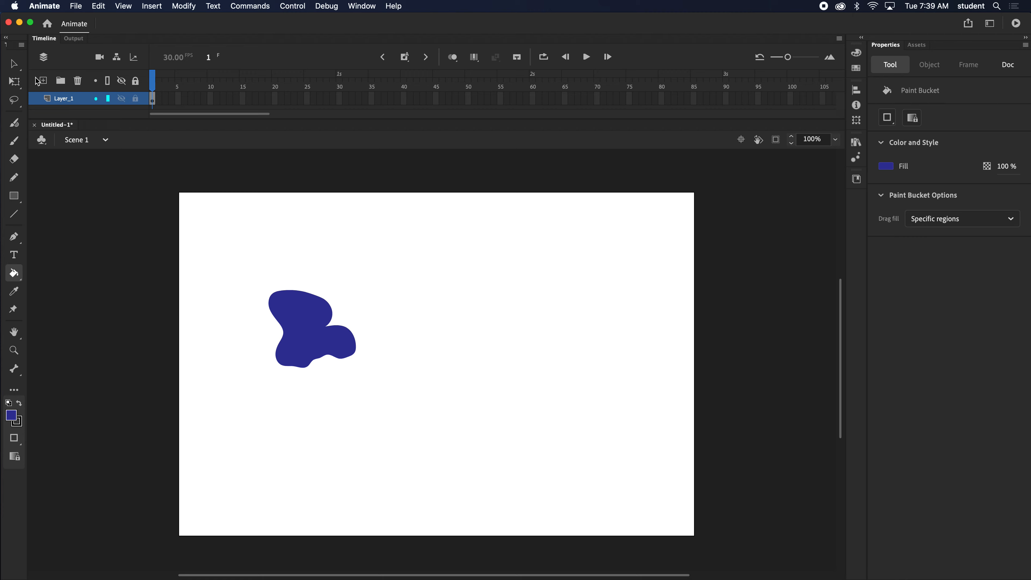
- Paint over the notch on the blob's right side, and move the blob to about X 118, Y 122
click(14, 177)
click(15, 141)
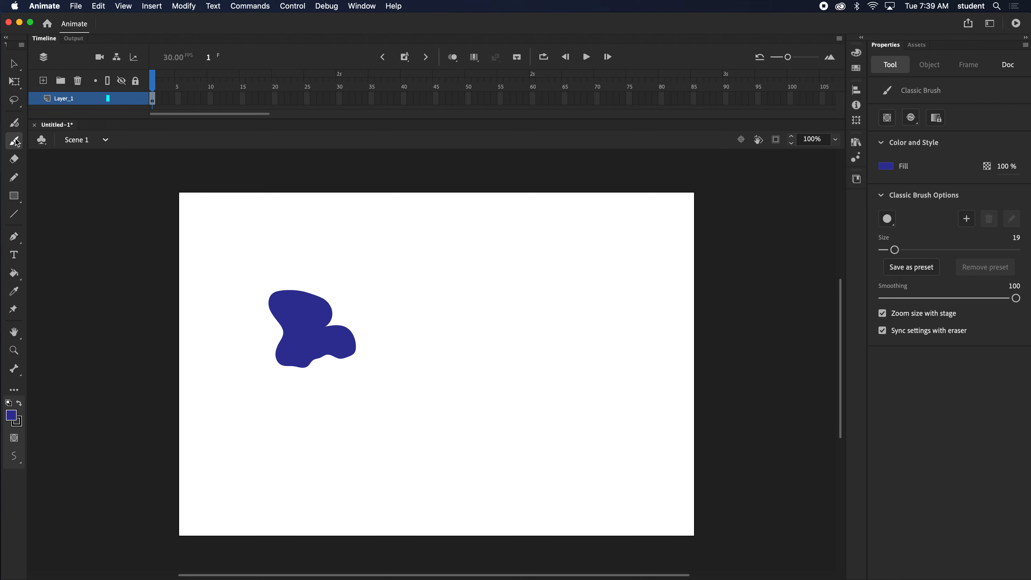
mouse_move(304, 363)
mouse_down()
mouse_move(340, 355)
mouse_move(325, 313)
mouse_move(307, 316)
mouse_move(329, 321)
mouse_move(314, 310)
mouse_move(343, 333)
mouse_move(332, 359)
mouse_move(295, 362)
mouse_move(271, 305)
mouse_move(295, 299)
mouse_up()
key(v)
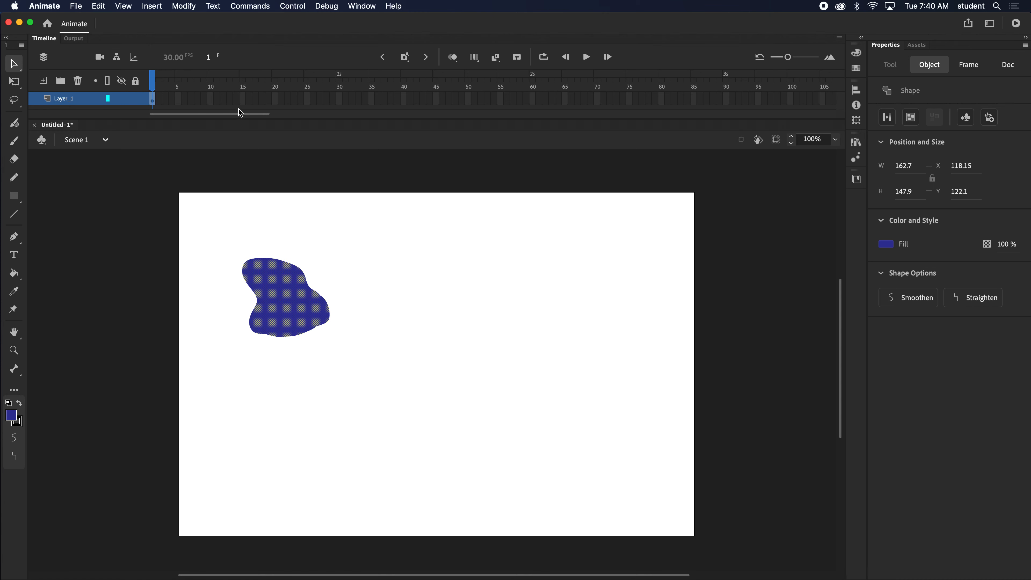
- Insert a blank keyframe at frame 30 and, with onion skinning on, paint a filled blue square to the right of the blob
click(338, 99)
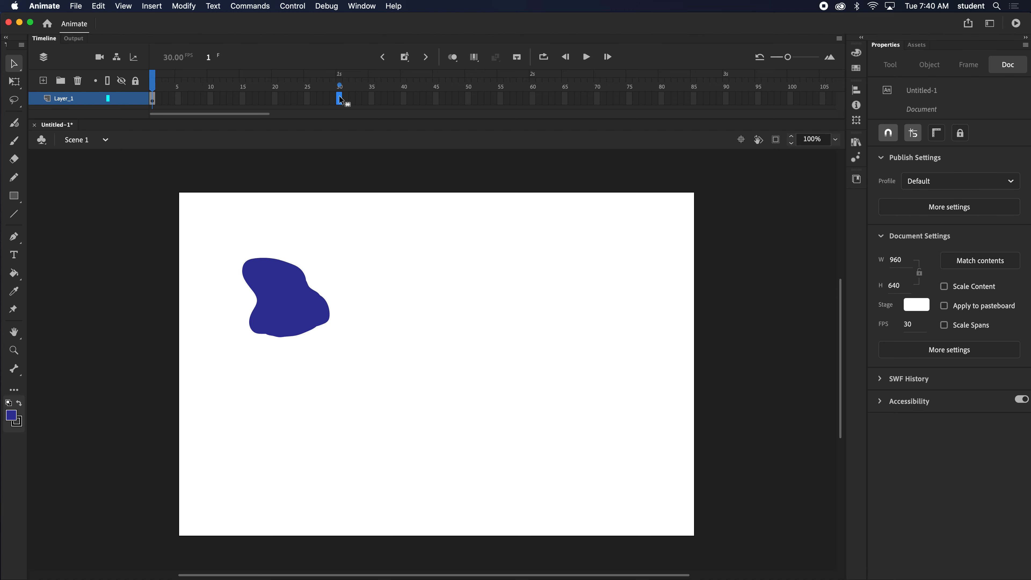
key(F7)
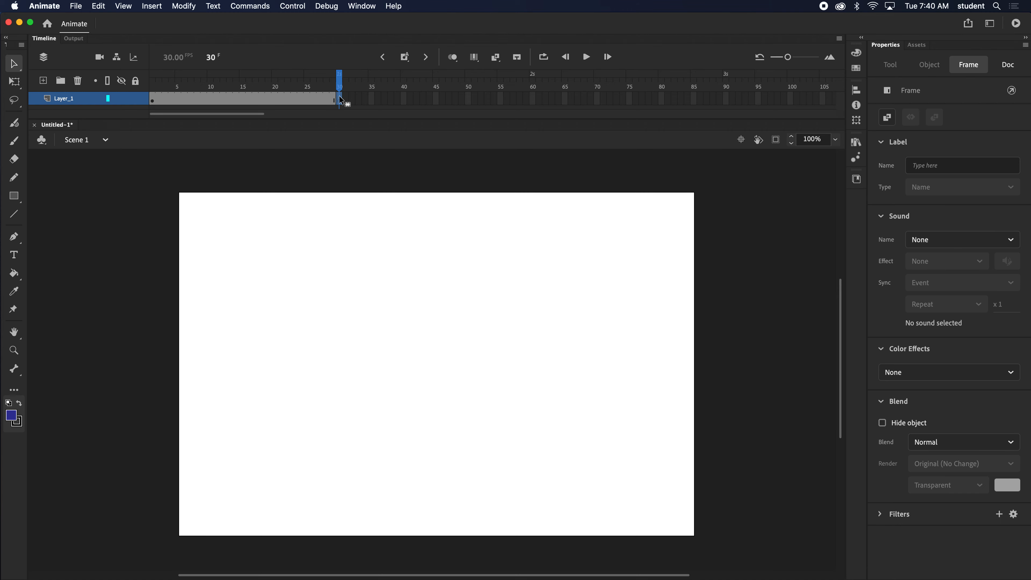
click(454, 57)
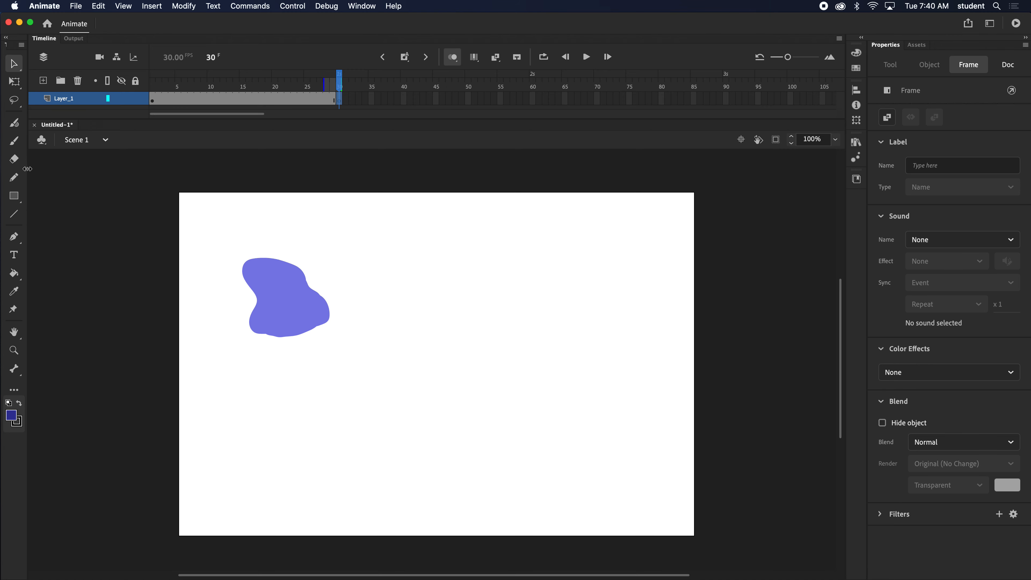
click(14, 142)
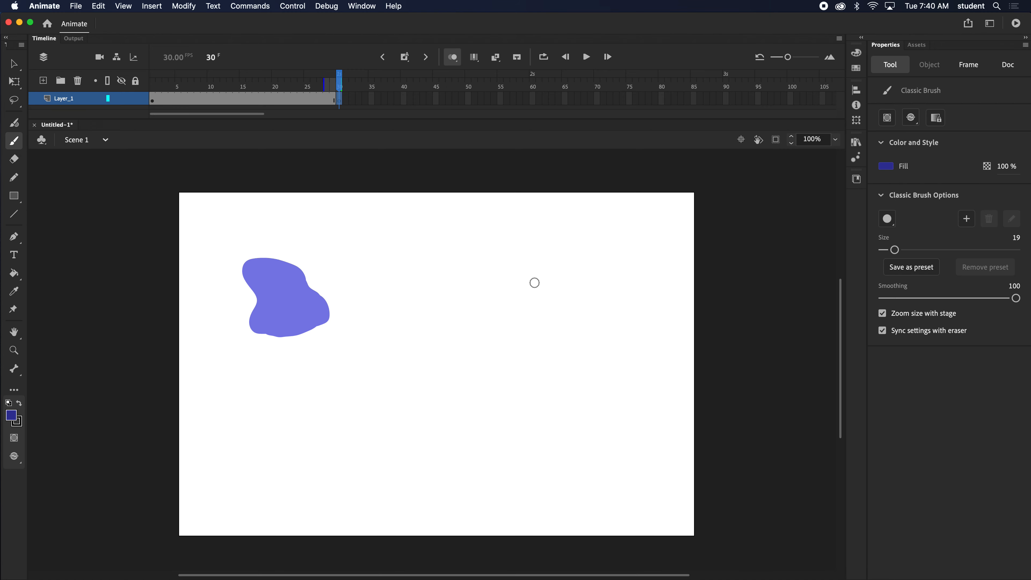
mouse_move(466, 260)
mouse_down()
mouse_move(432, 260)
mouse_move(427, 312)
mouse_move(493, 315)
mouse_move(493, 259)
mouse_move(440, 266)
mouse_move(437, 304)
mouse_move(476, 308)
mouse_move(484, 306)
mouse_move(464, 308)
mouse_move(480, 308)
mouse_move(487, 288)
mouse_move(487, 269)
mouse_move(441, 272)
mouse_move(437, 297)
mouse_move(479, 298)
mouse_move(476, 275)
mouse_move(445, 275)
mouse_move(442, 294)
mouse_move(475, 273)
mouse_move(449, 283)
mouse_move(462, 292)
mouse_move(472, 283)
mouse_move(468, 293)
mouse_move(487, 283)
mouse_up()
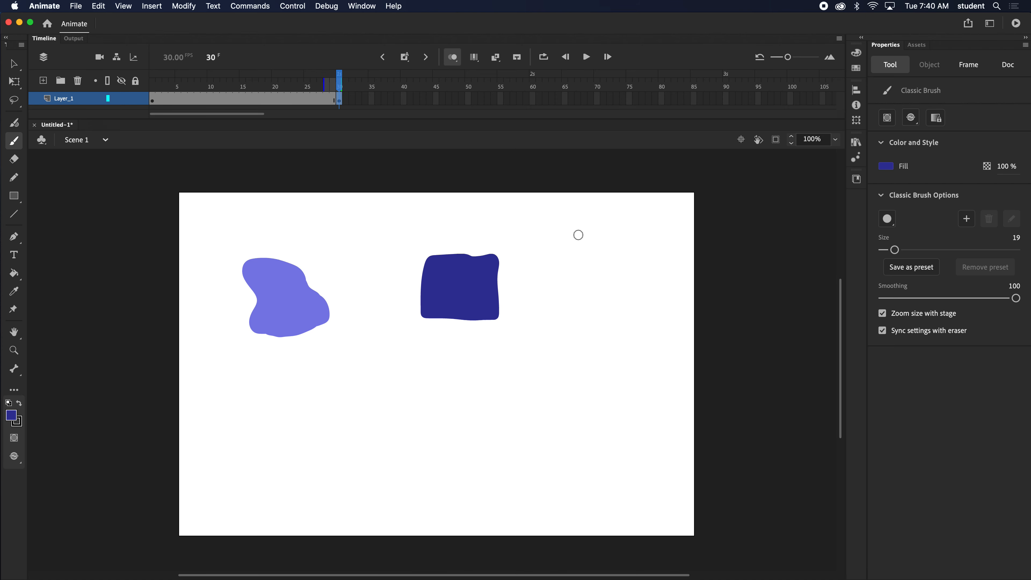
- Create a shape tween between the blob and the square, turn off onion skinning, and check the morph from frame 1 to frame 30
right_click(249, 98)
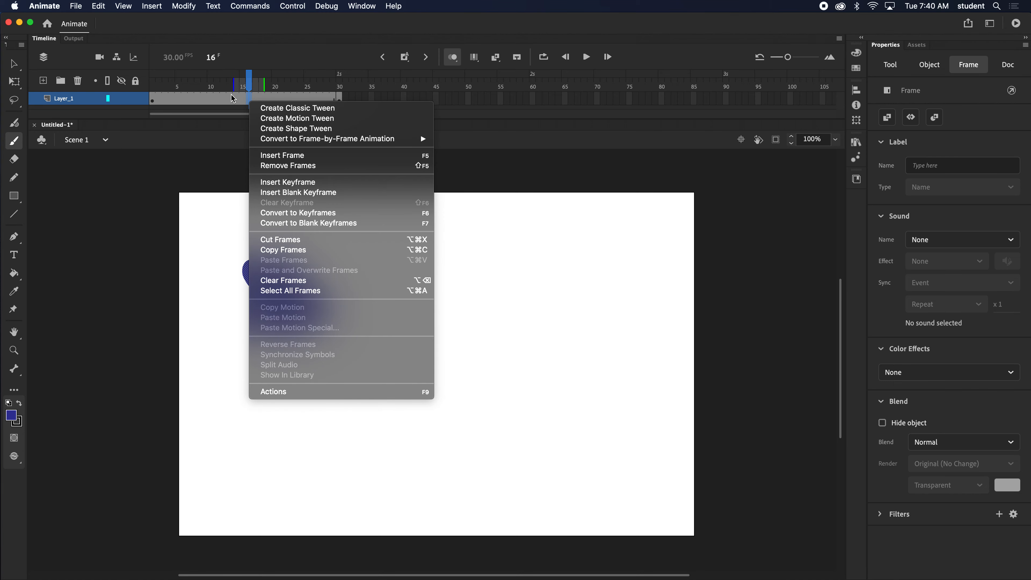
click(313, 129)
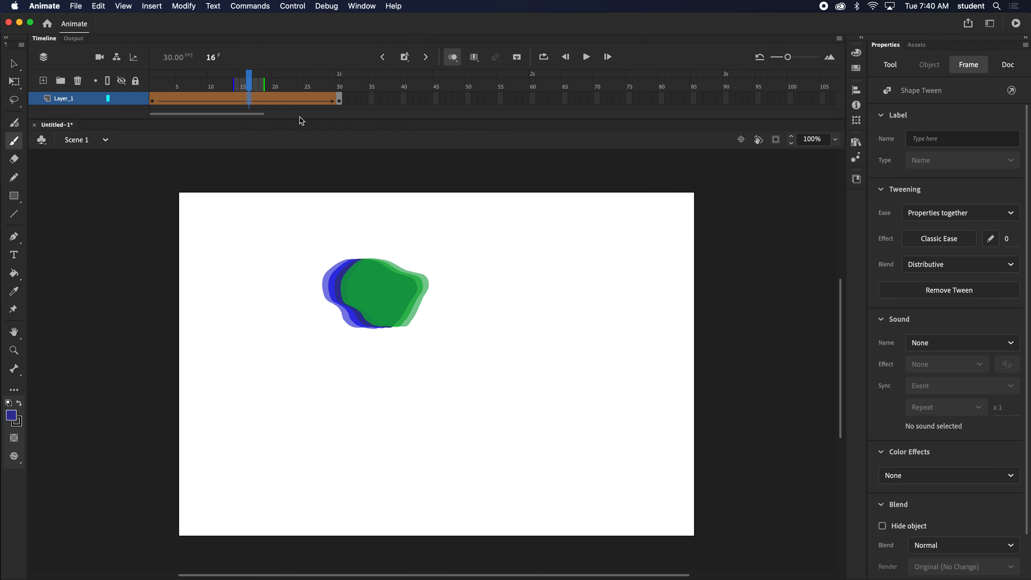
click(453, 57)
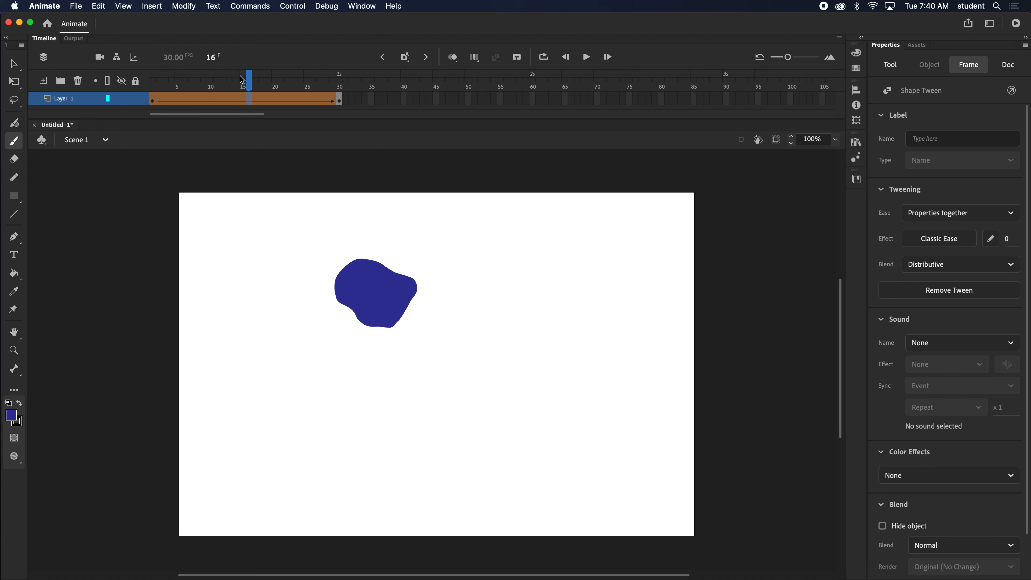
drag(249, 79, 138, 87)
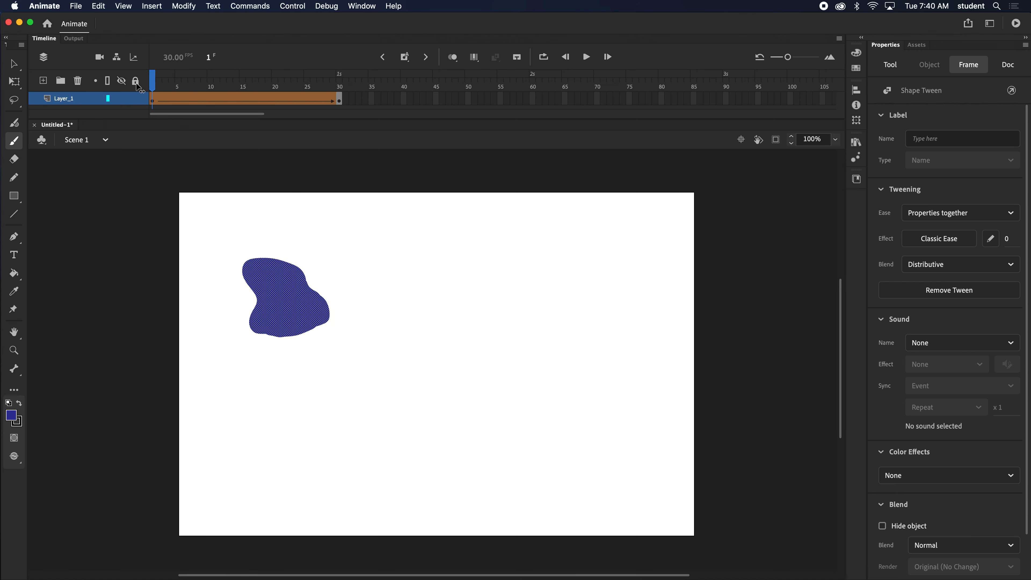
click(341, 100)
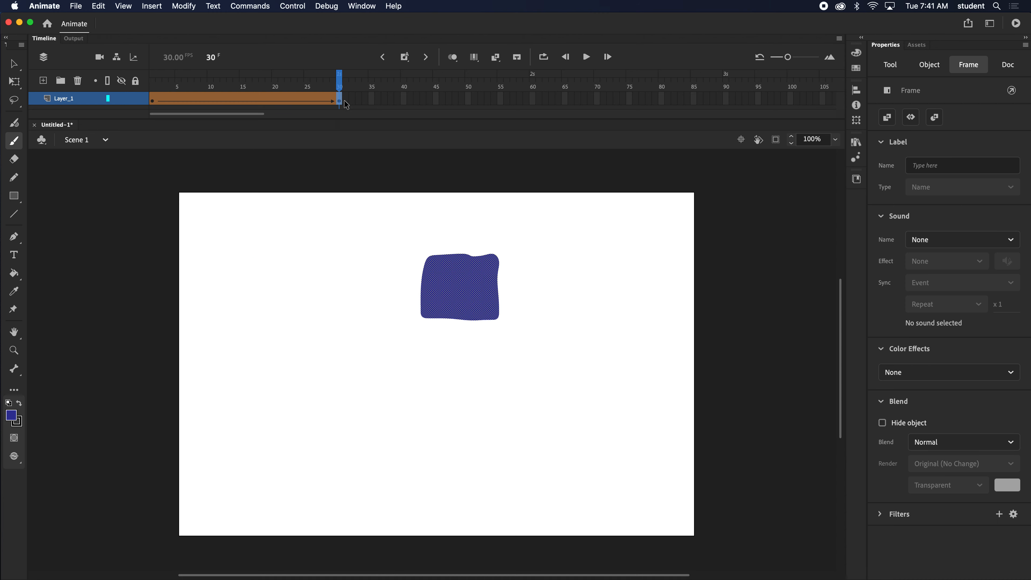
- Move the end keyframe to frame 14 and shift its square left to the area of the blob's starting position
drag(339, 100, 236, 84)
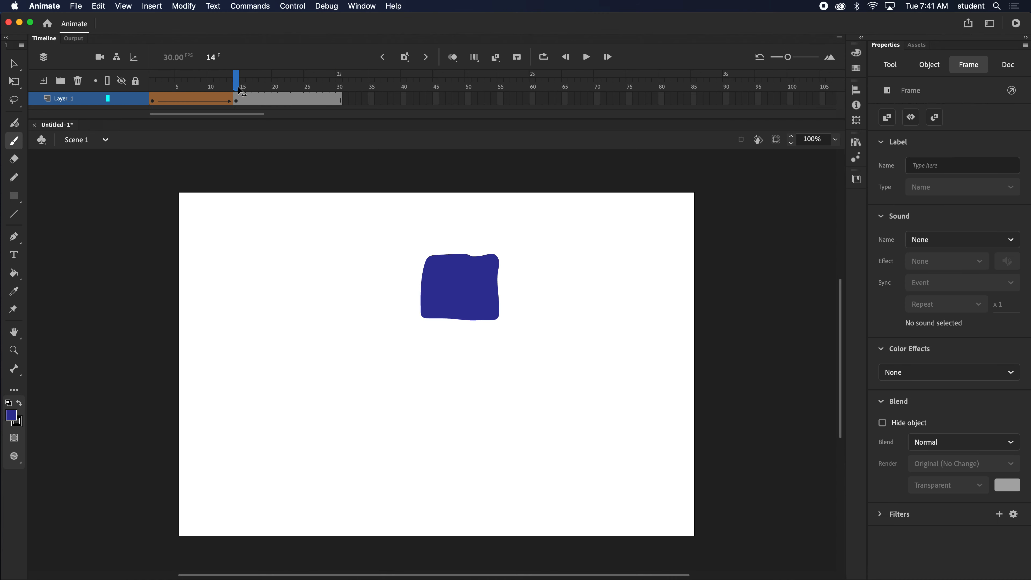
click(236, 101)
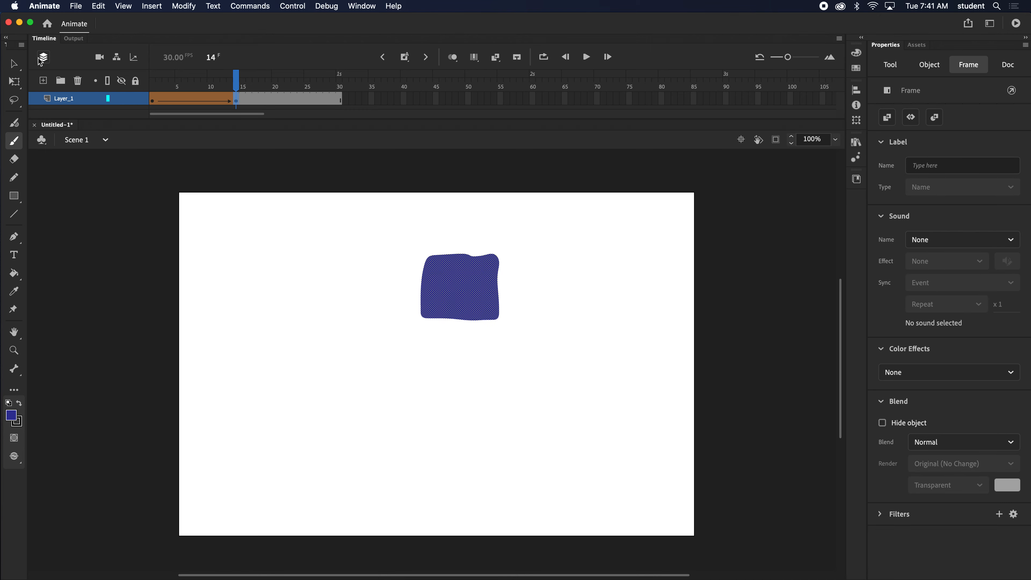
key(v)
drag(471, 285, 276, 288)
click(452, 57)
drag(241, 90, 144, 91)
click(452, 58)
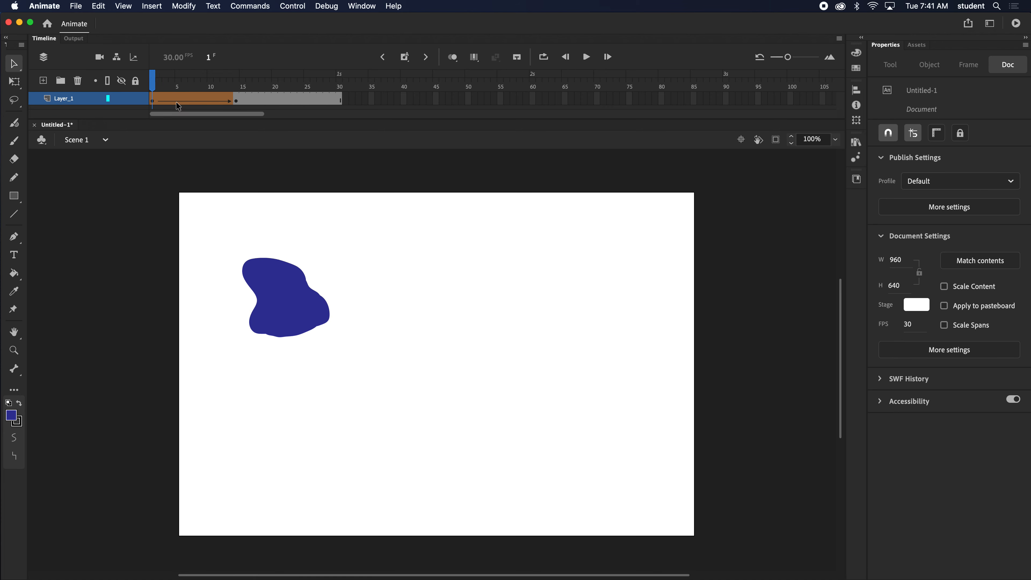
- Move the frame 1 blob right to about X 382 and check the shape tween through to frame 14
drag(272, 289, 412, 288)
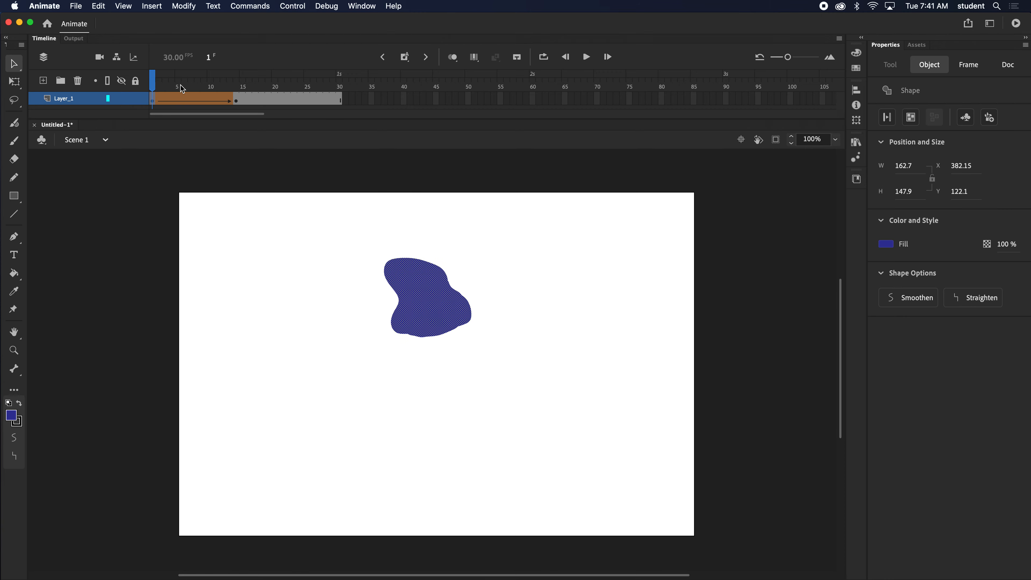
mouse_move(153, 80)
mouse_down()
mouse_move(236, 83)
mouse_move(152, 84)
mouse_up()
click(236, 101)
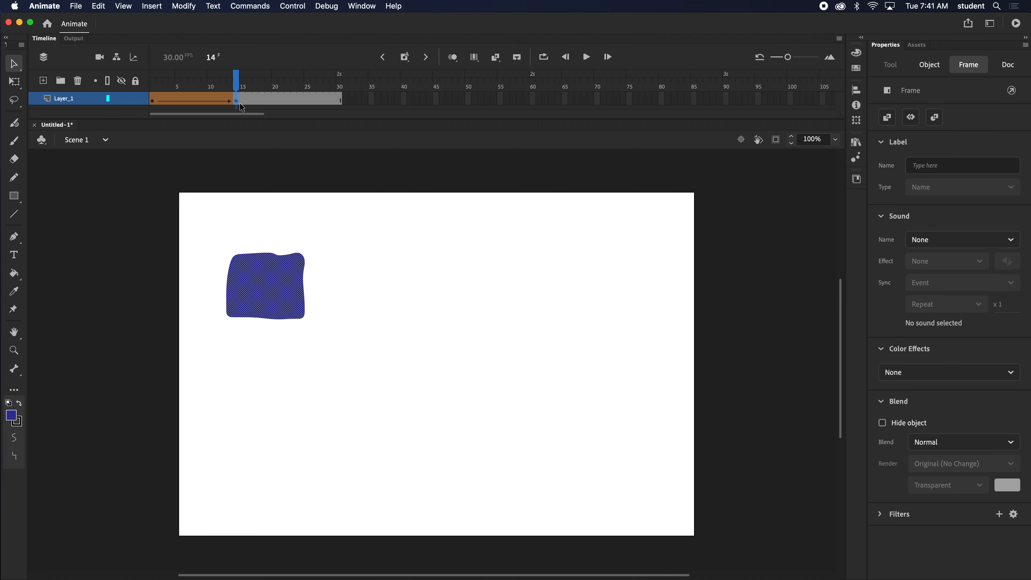
- Move the end keyframe to frame 30 and reposition the frame 1 blob at about X 64, Y 122
drag(242, 105, 153, 84)
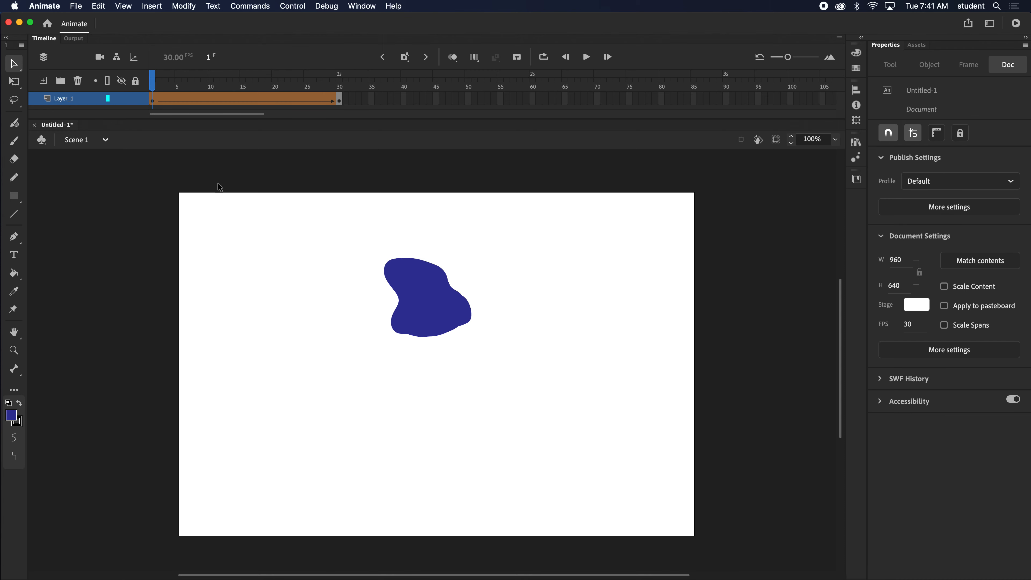
click(418, 304)
drag(418, 304, 247, 304)
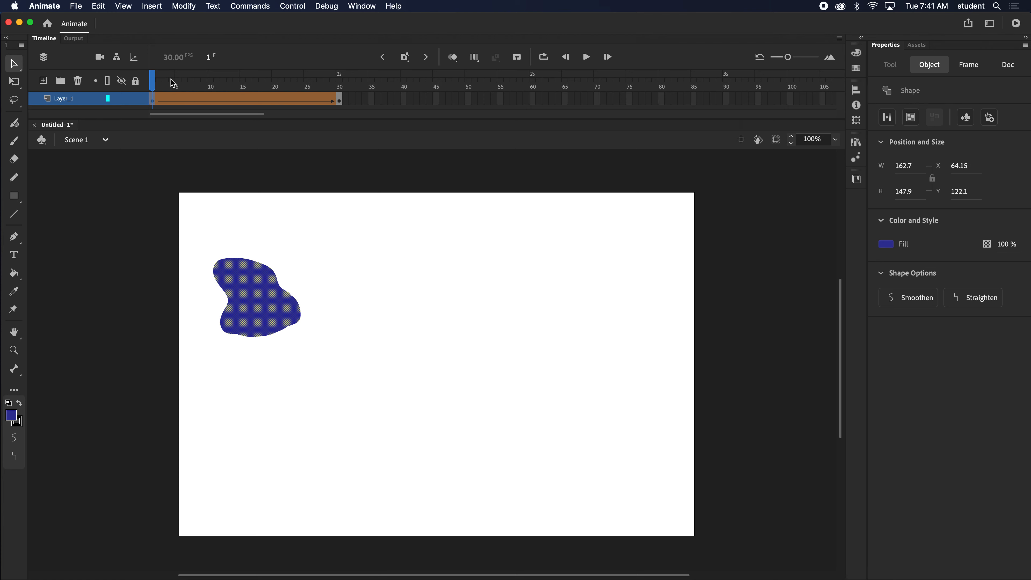
mouse_move(170, 80)
mouse_down()
mouse_move(291, 82)
mouse_move(153, 83)
mouse_up()
- Move the square on frame 30 right to near the stage's horizontal centre and scrub through the whole shape tween
click(340, 98)
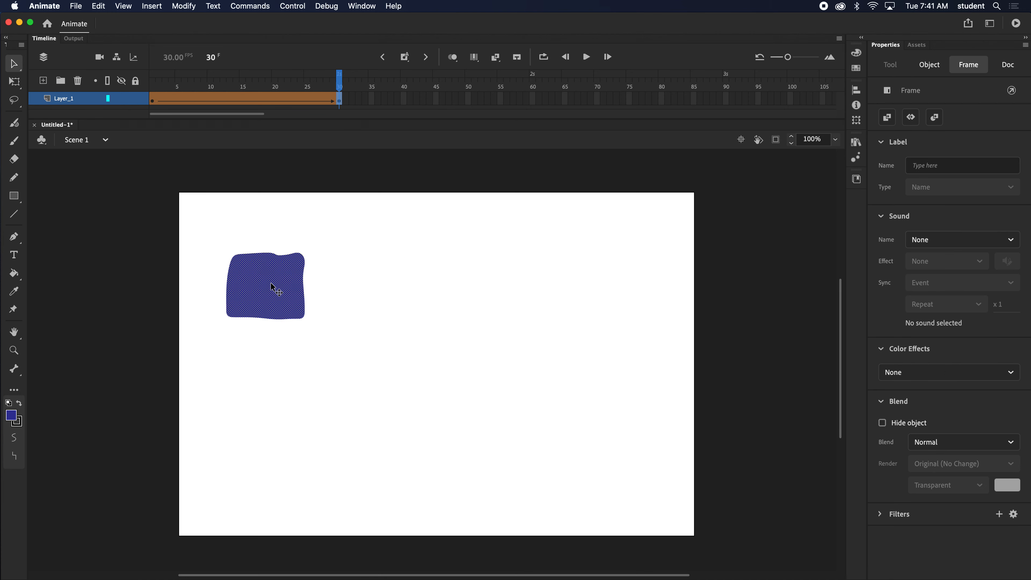
drag(270, 282, 435, 284)
drag(340, 86, 103, 90)
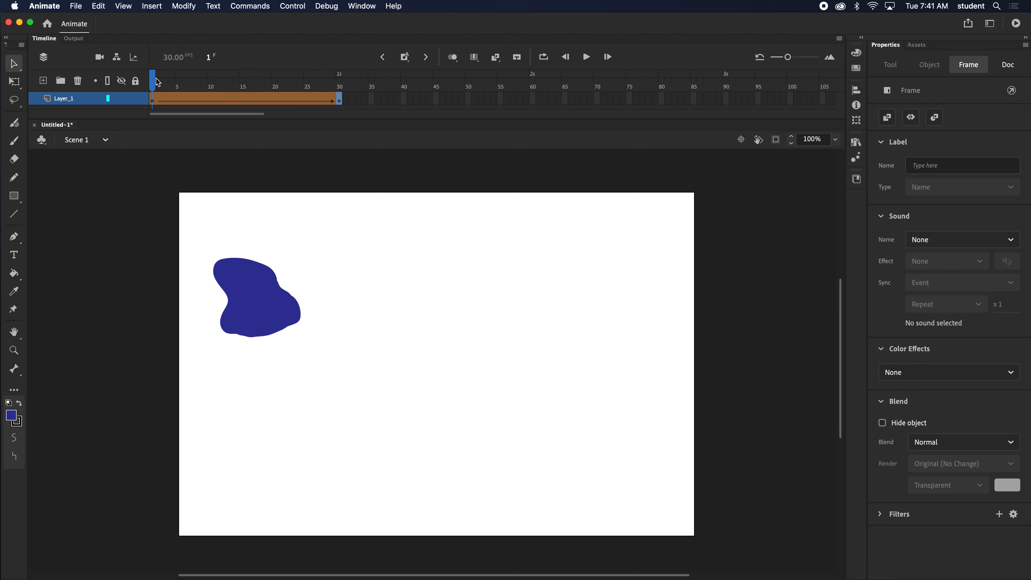
drag(156, 79, 349, 90)
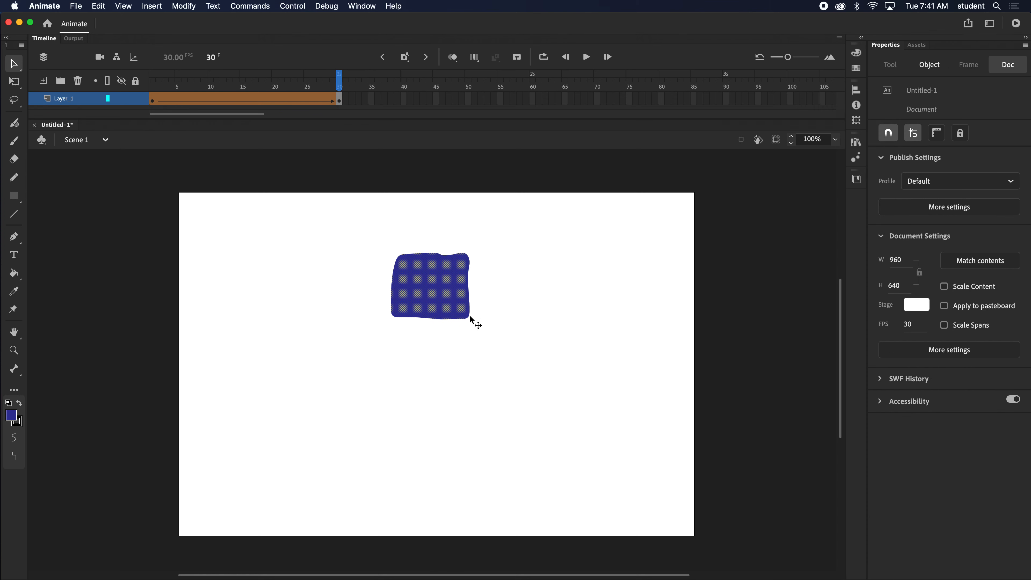
drag(328, 81, 142, 90)
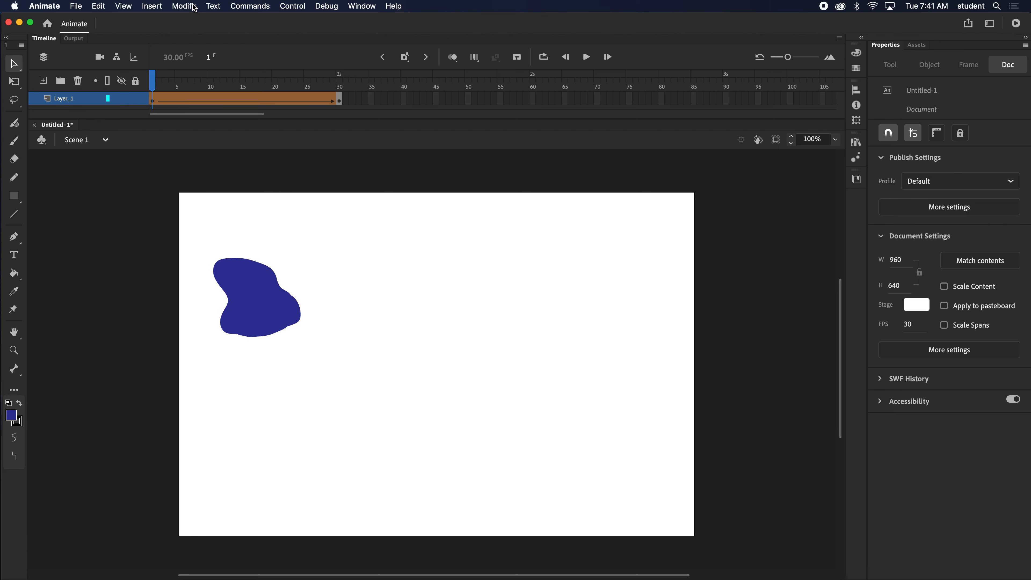
- Add a shape hint on frame 1 and place it at the blob's upper-left corner
click(184, 6)
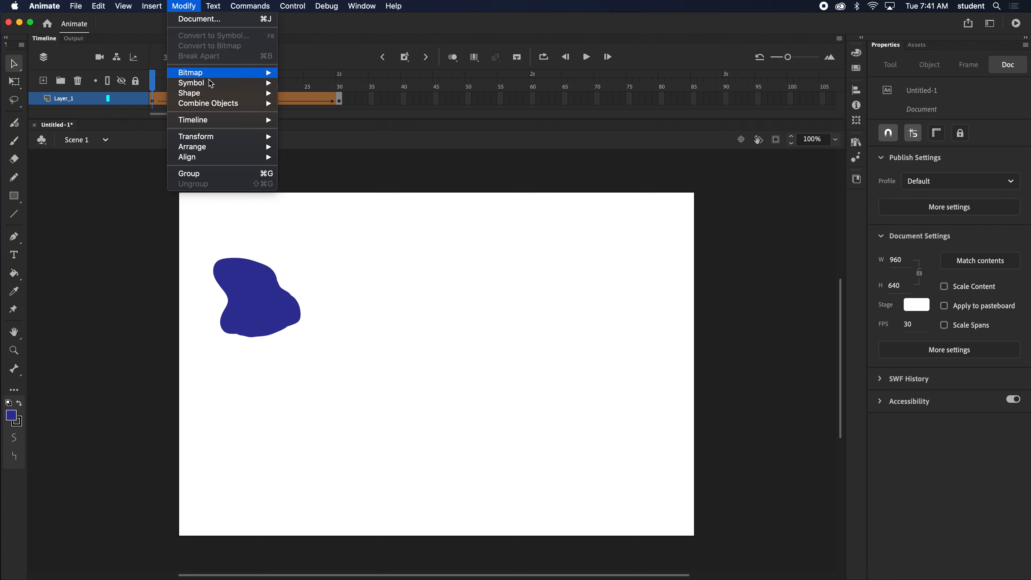
mouse_move(214, 95)
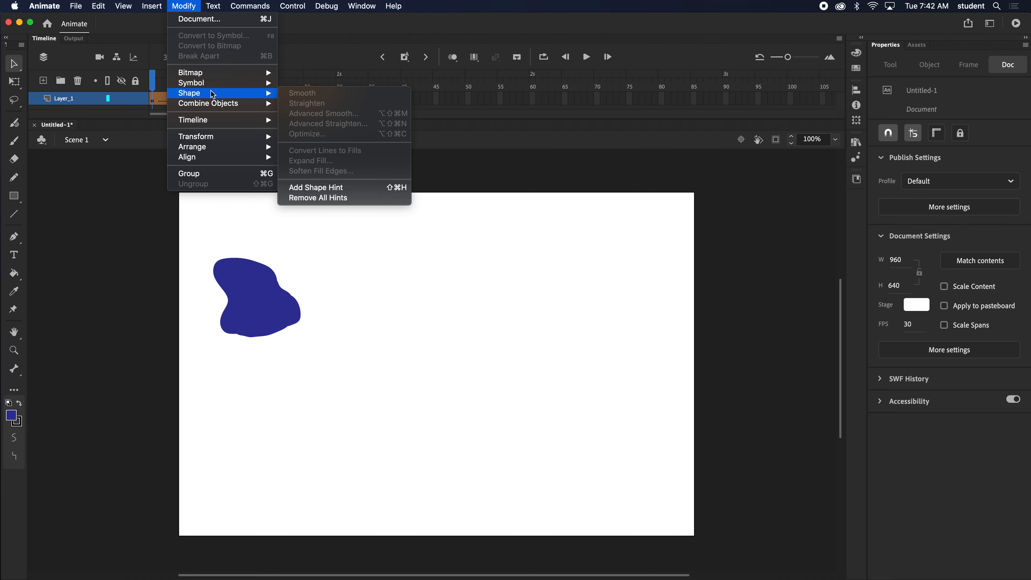
click(328, 188)
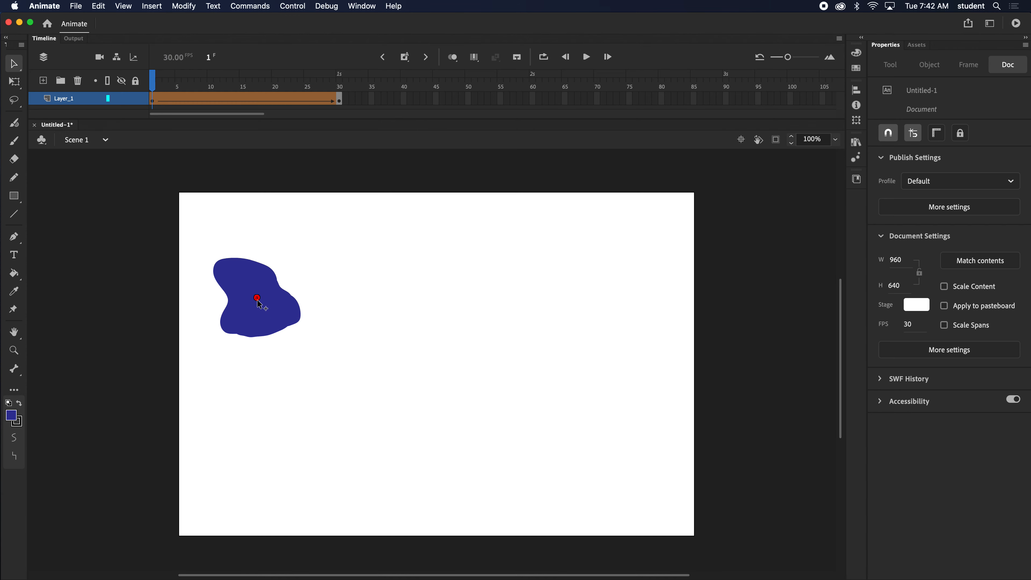
drag(259, 300, 218, 270)
- Place the matching shape hint on frame 30 at the square's lower-right corner and scrub the tween
drag(156, 83, 340, 86)
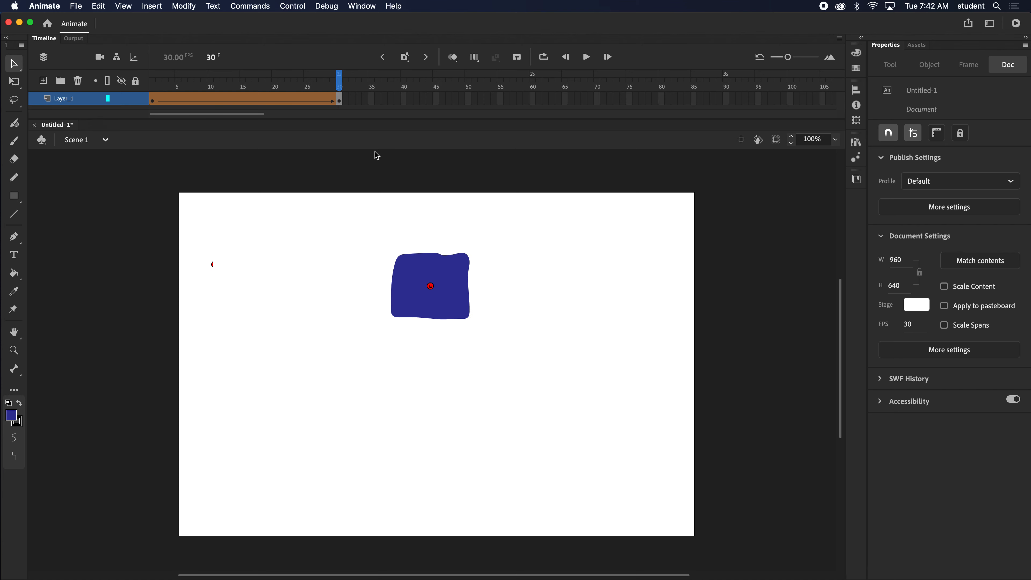
drag(431, 287, 459, 307)
mouse_move(332, 86)
mouse_down()
mouse_move(152, 87)
mouse_move(281, 94)
mouse_move(224, 100)
mouse_move(129, 90)
mouse_move(339, 97)
mouse_up()
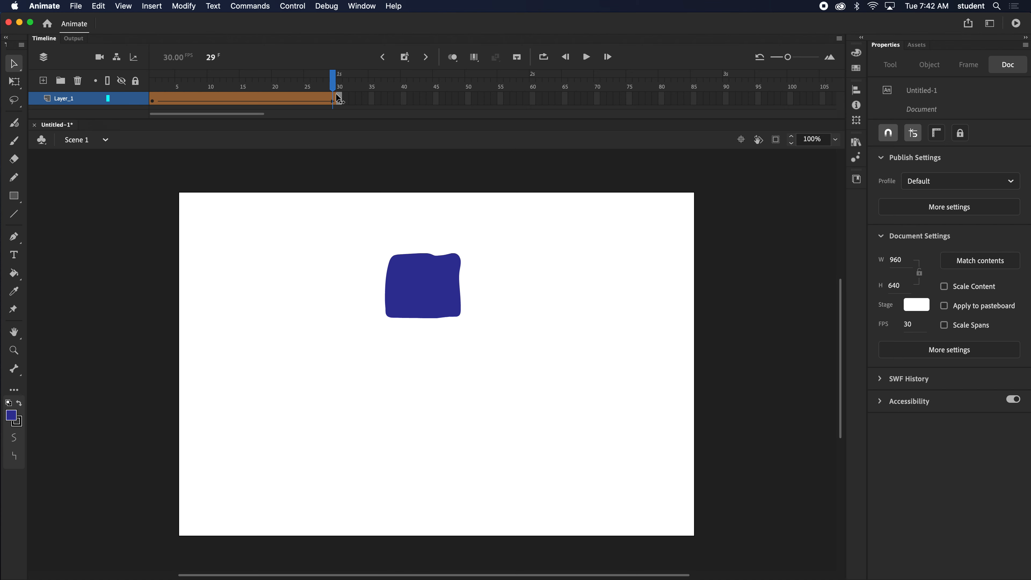
- Move the frame 30 shape hint to the square's upper-right corner and scrub back to frame 1
key(super+shift+h)
drag(459, 282, 468, 317)
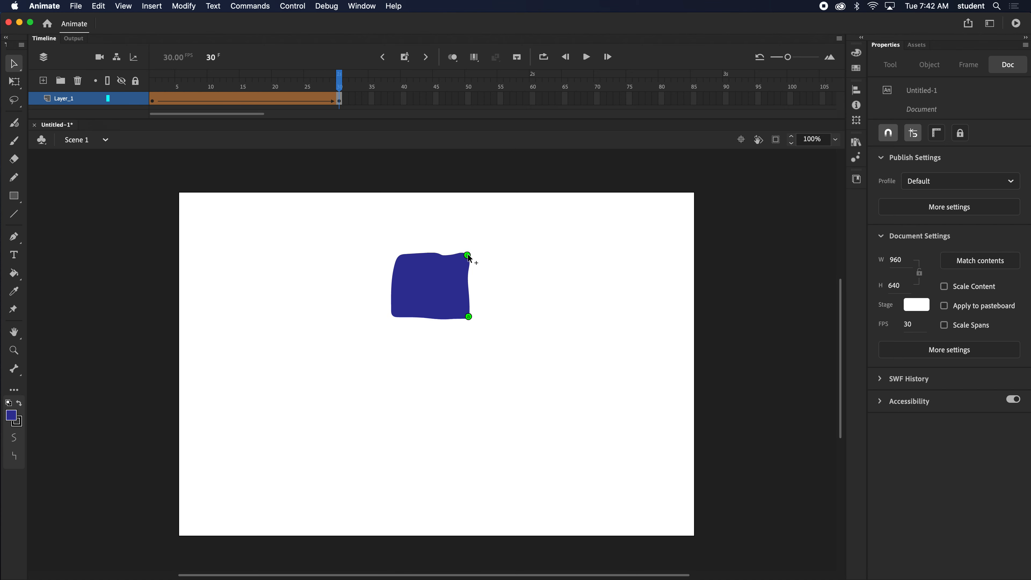
drag(334, 84, 153, 94)
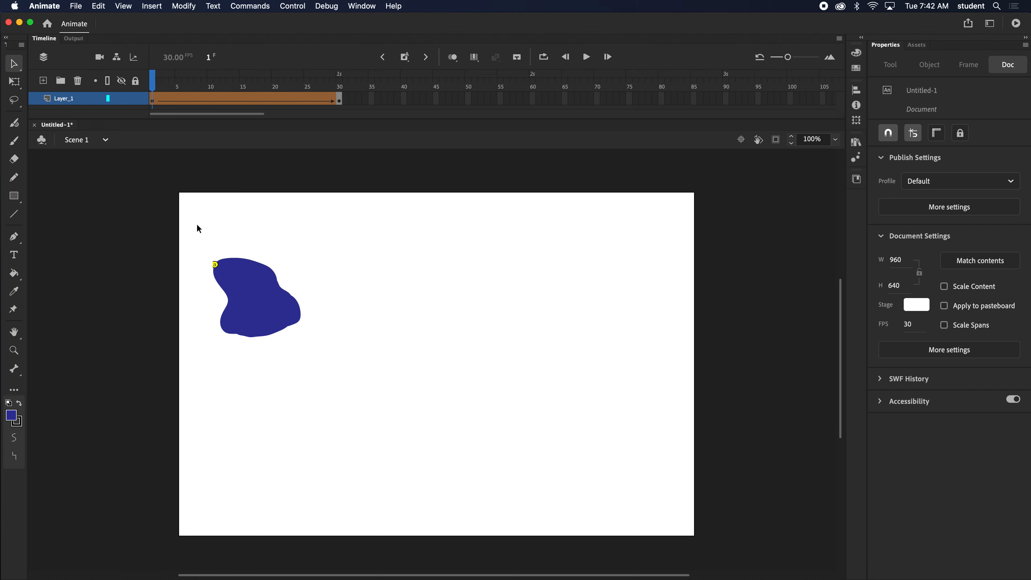
- Reposition the frame 30 shape hint near the square's upper-left corner to match the hint on the blob
key(super+shift+h)
drag(215, 265, 220, 269)
drag(206, 87, 347, 94)
drag(467, 256, 431, 285)
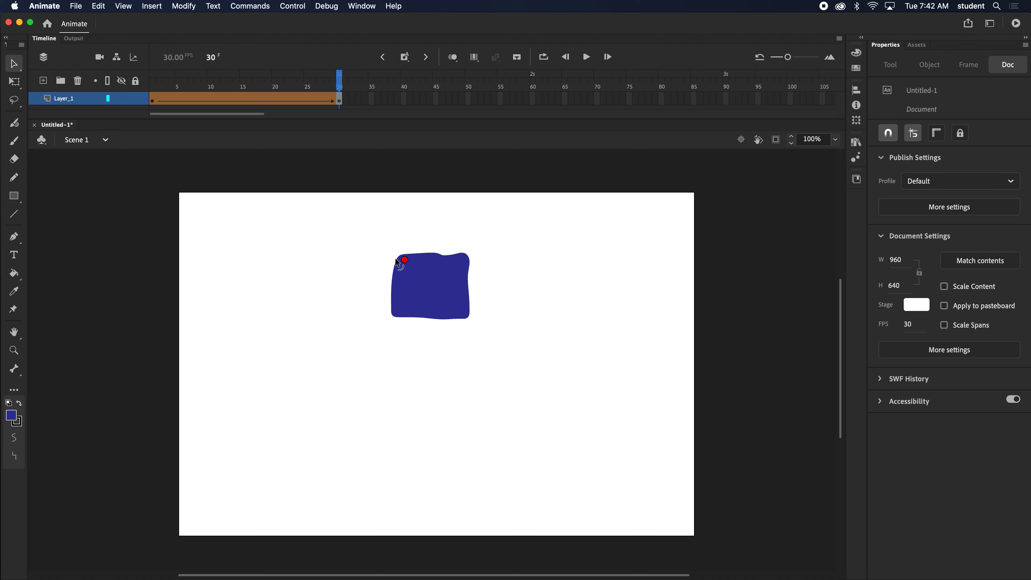
drag(339, 84, 363, 120)
drag(341, 82, 362, 83)
click(215, 4)
click(185, 3)
click(250, 6)
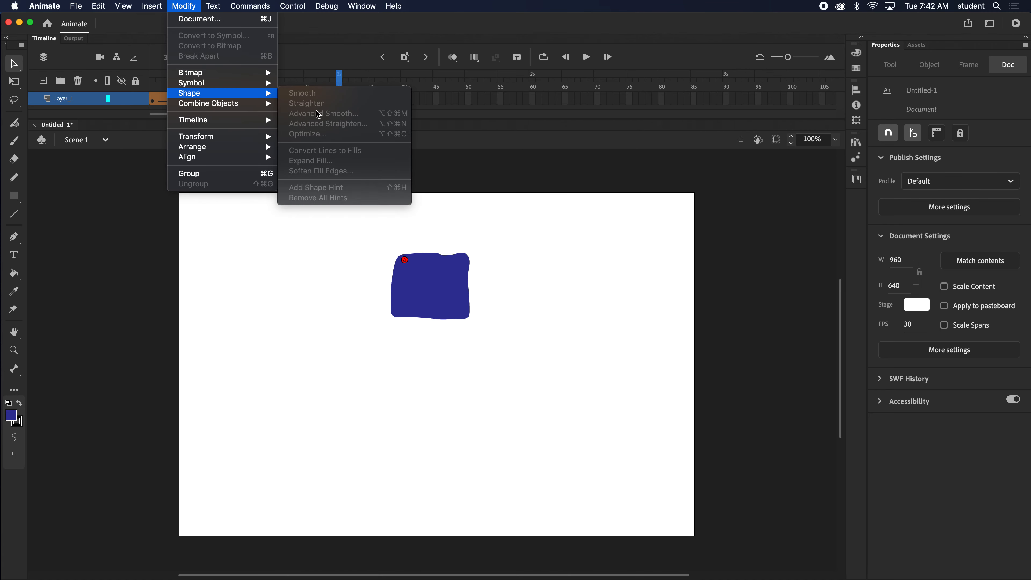
click(184, 14)
- Add a second shape hint on frame 1 and place it at the blob's lower-left corner
click(154, 101)
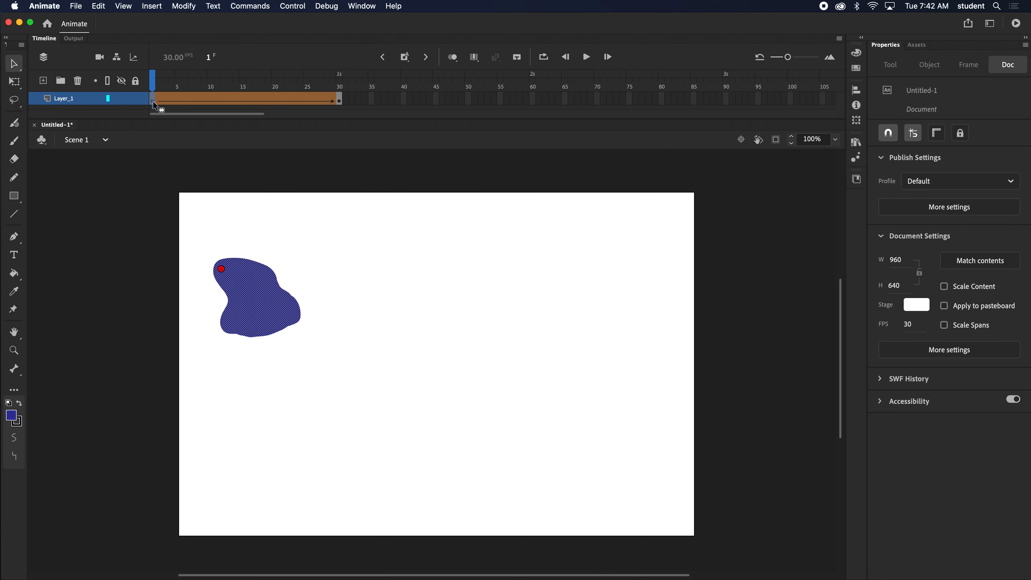
click(183, 7)
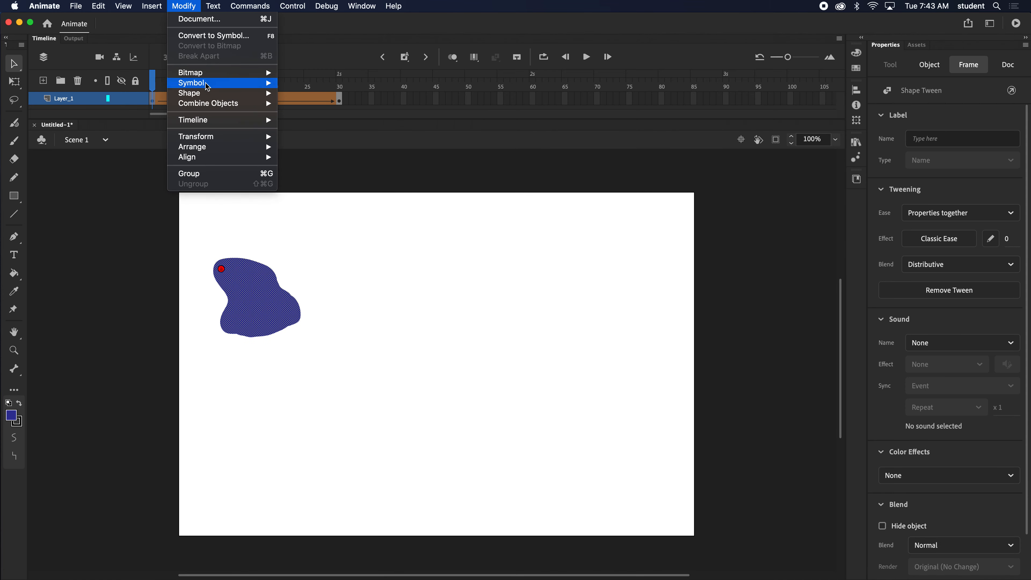
mouse_move(227, 93)
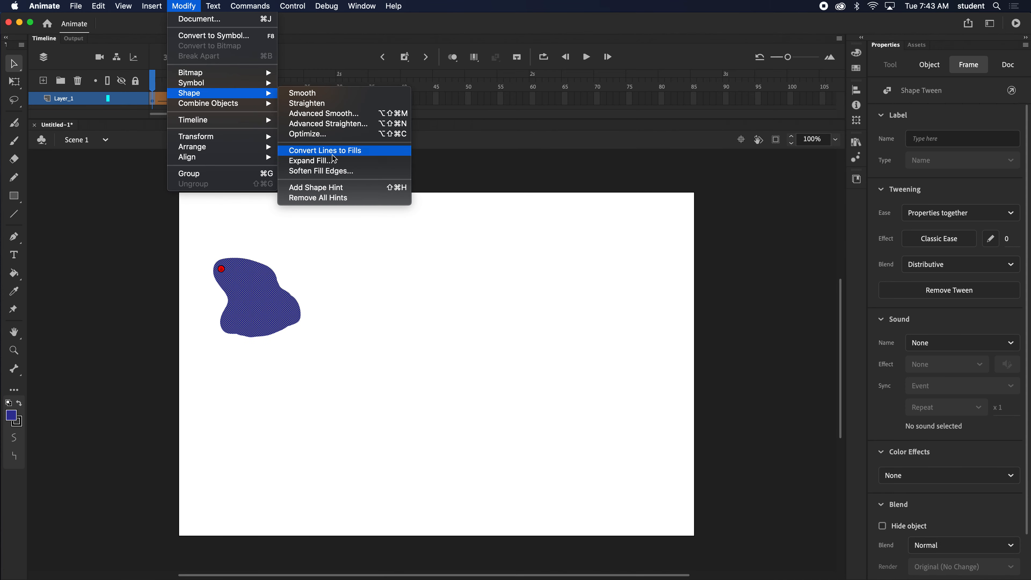
click(333, 188)
drag(298, 316, 230, 328)
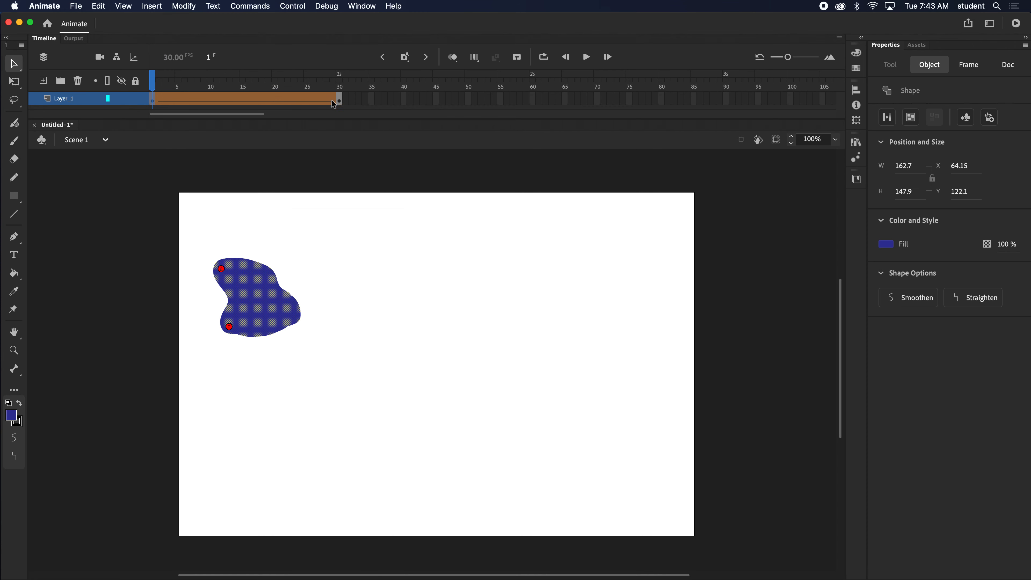
- Add two more shape hints on frame 1 and place all four on the blob's outline at its corners
click(199, 5)
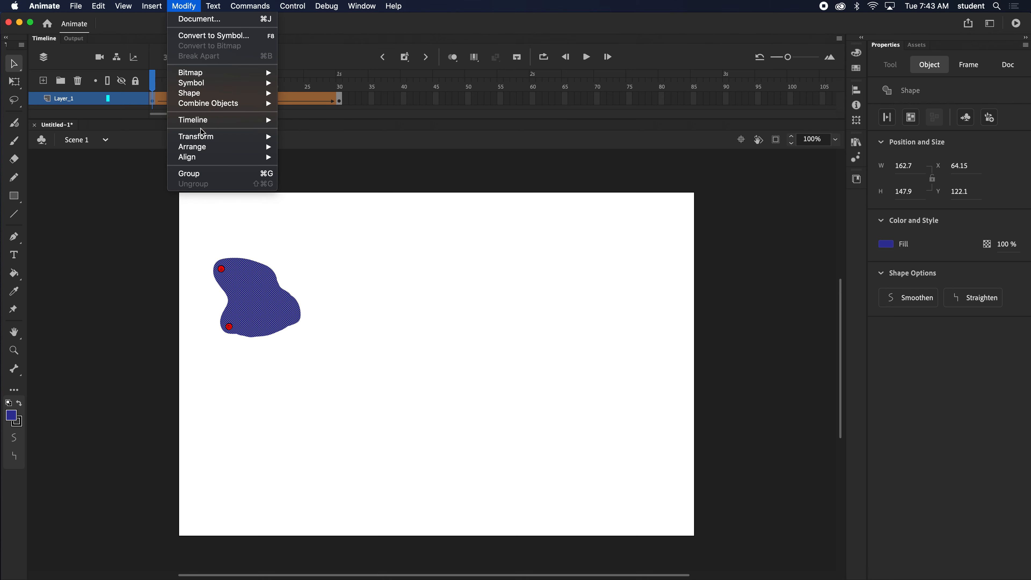
mouse_move(202, 95)
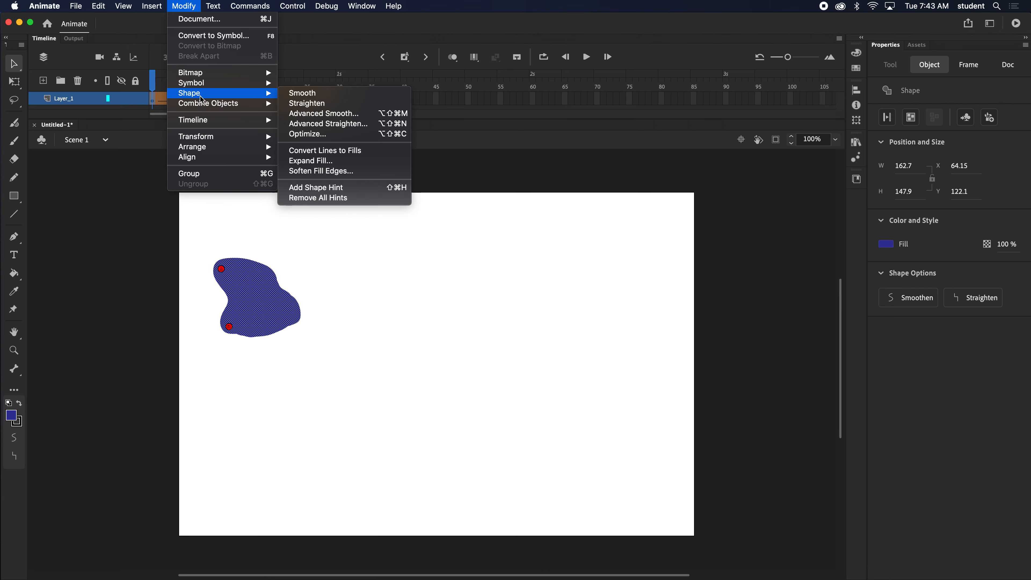
click(318, 187)
click(191, 5)
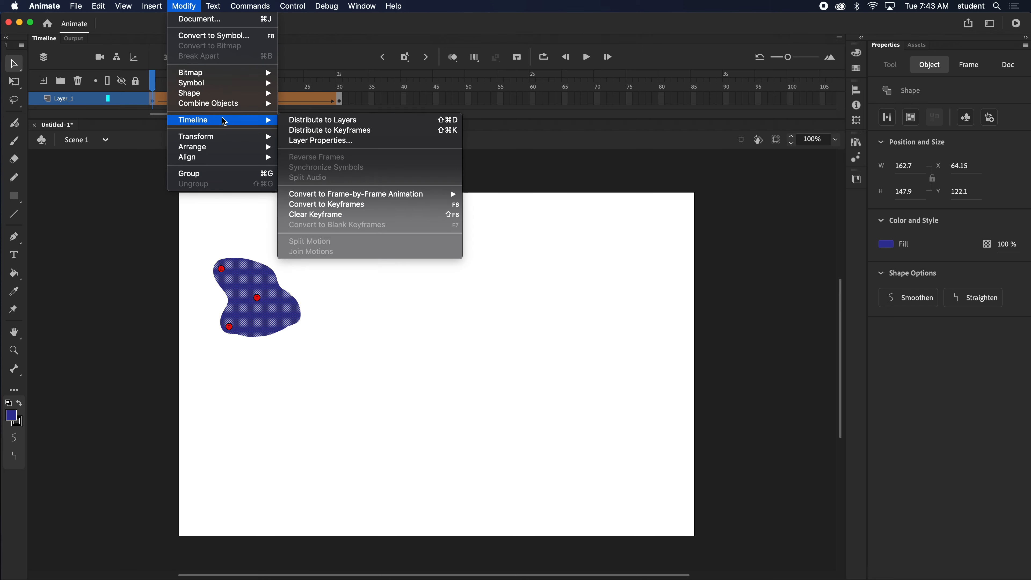
mouse_move(228, 92)
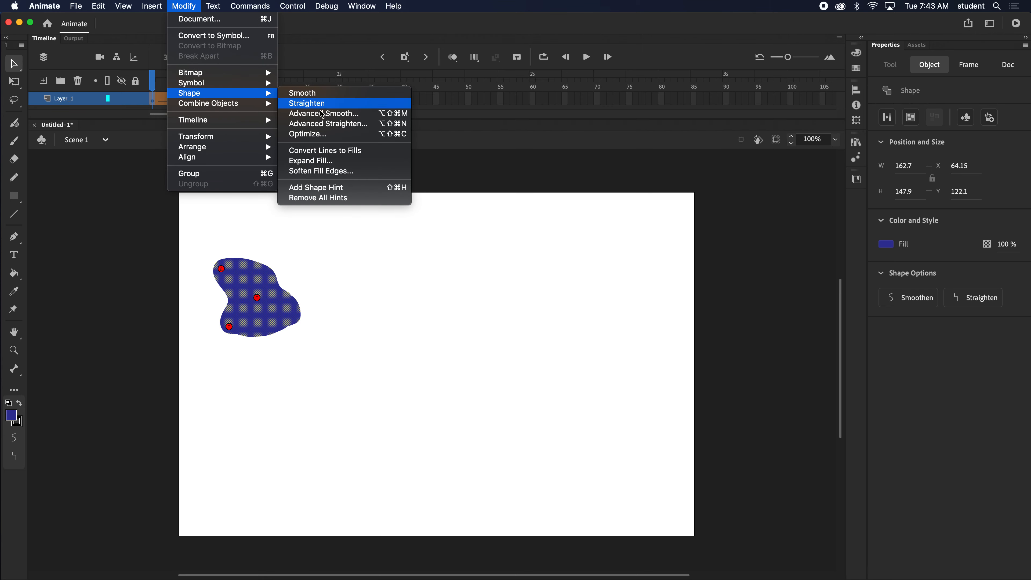
click(319, 187)
drag(258, 297, 215, 264)
drag(222, 329, 222, 329)
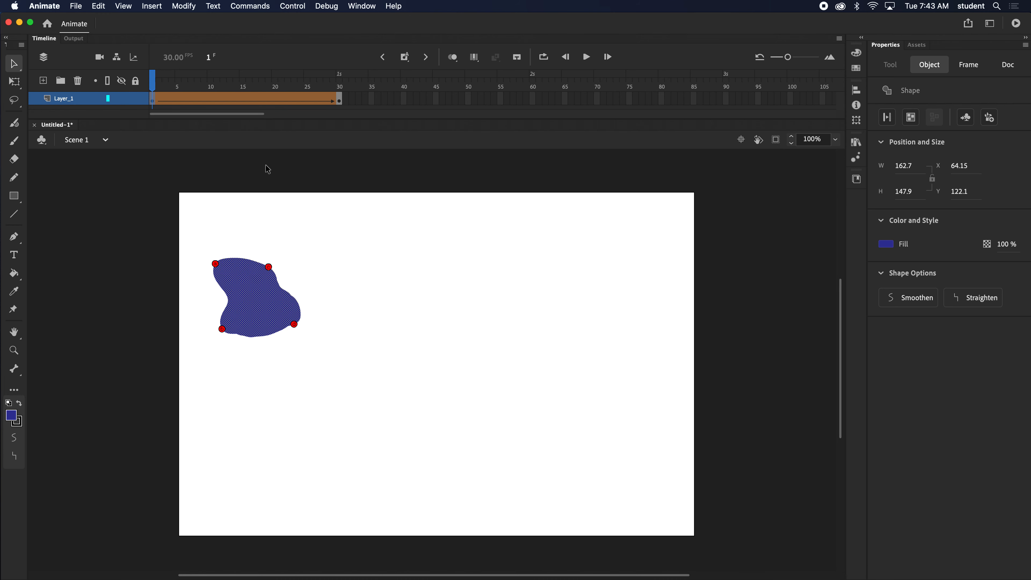
- Place the matching shape hints on frame 30 at the square's lower-right, upper-right and lower-left corners, and scrub the tween
key(Return)
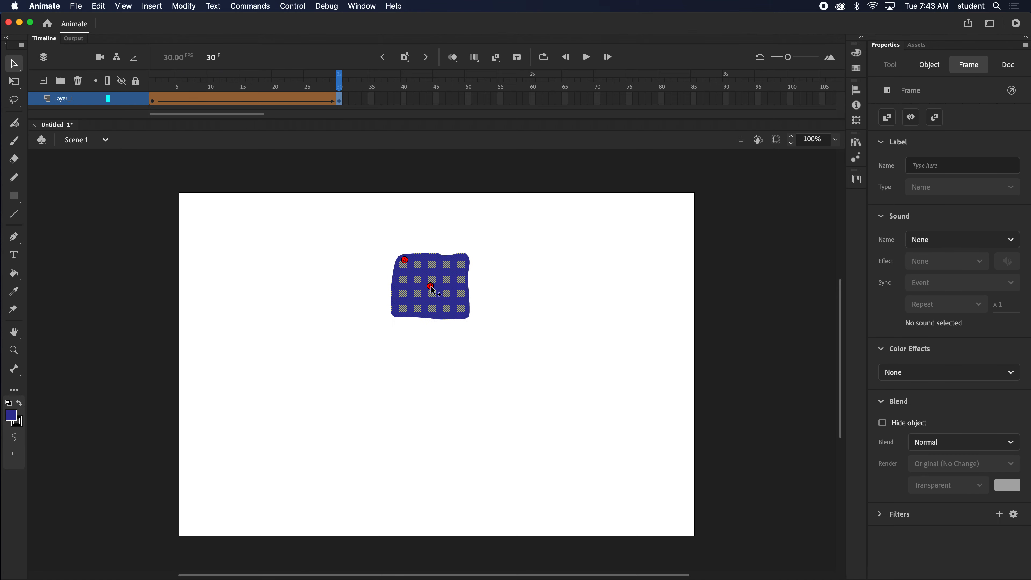
drag(430, 286, 469, 316)
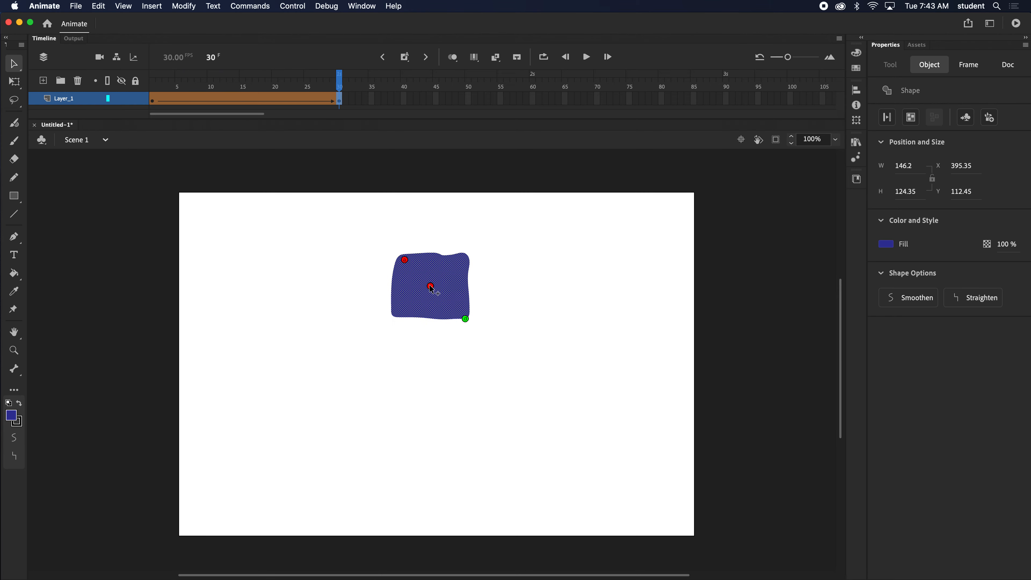
drag(431, 286, 463, 260)
mouse_move(325, 83)
mouse_down()
mouse_move(160, 83)
mouse_move(338, 83)
mouse_move(153, 82)
mouse_move(341, 80)
mouse_up()
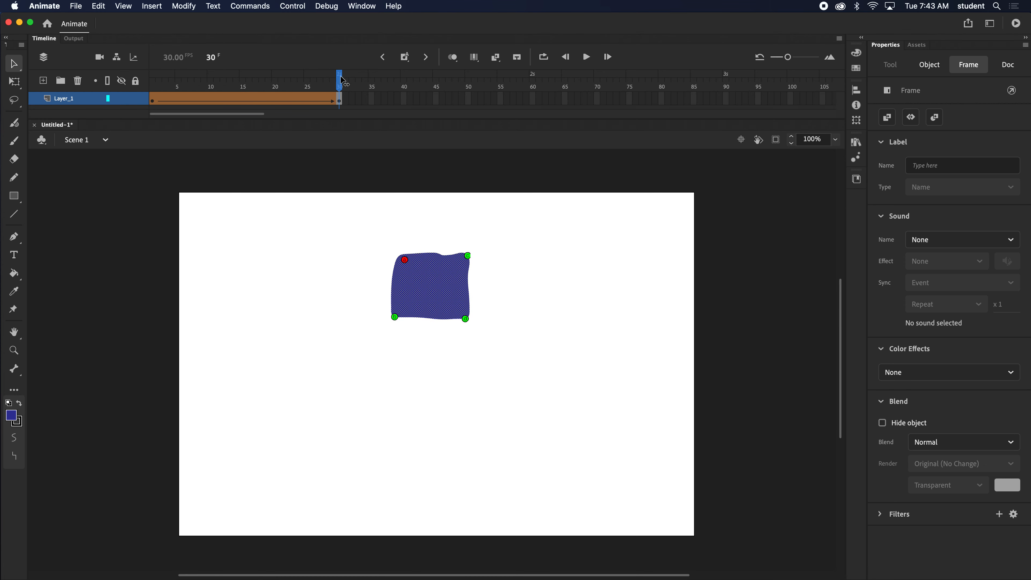
click(284, 213)
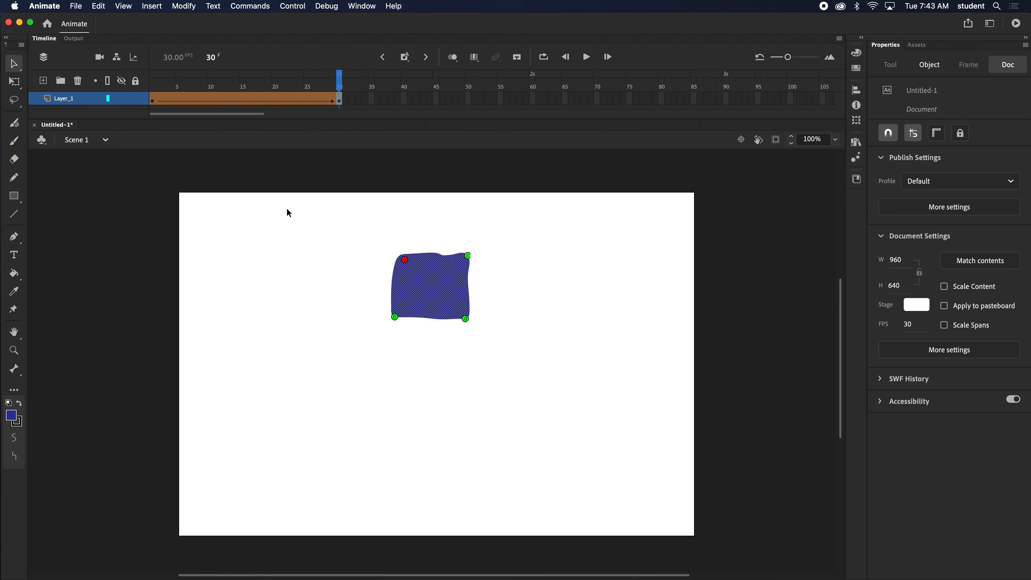